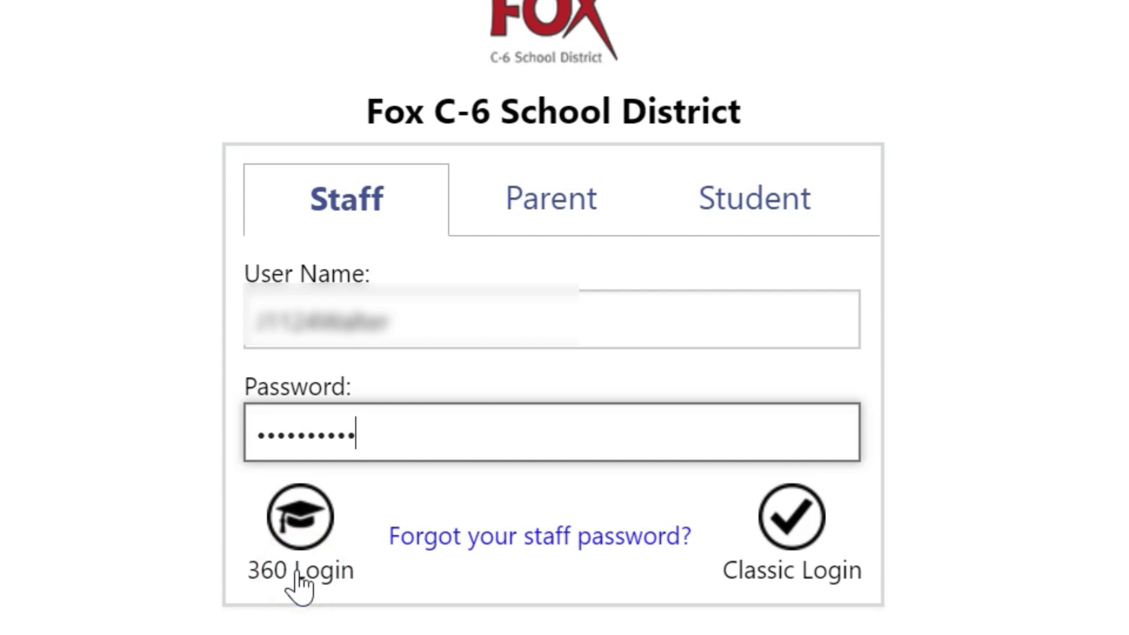
Sign in to the Tyler SIS staff 360 site with the staff user name and password
{"action": "left_click", "coordinate": [300, 579]}
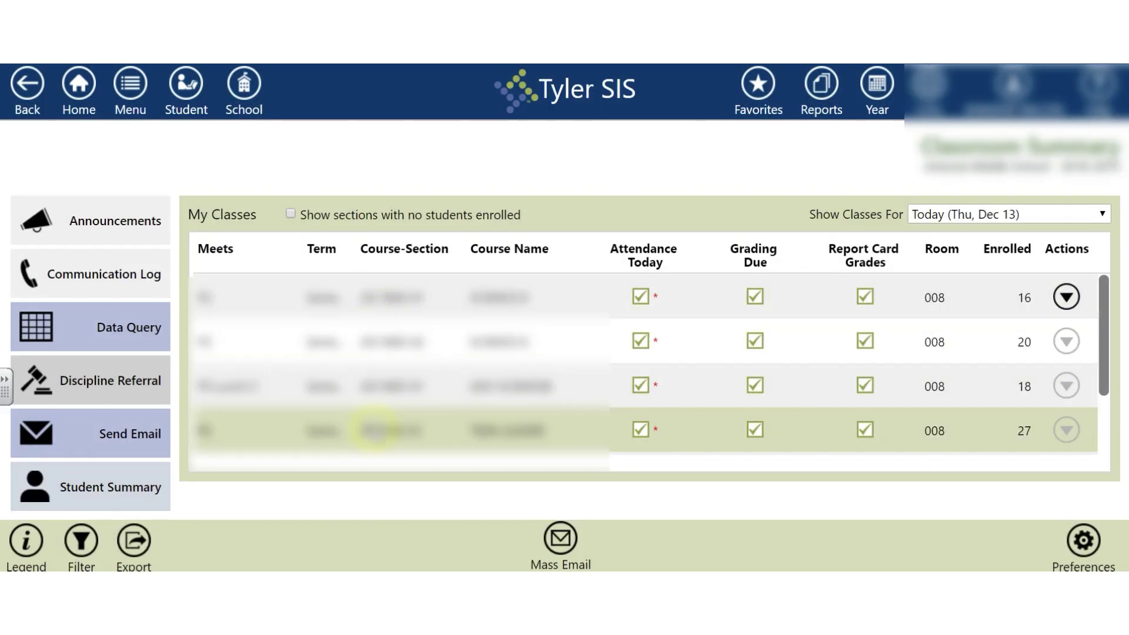
Open the Google Classroom information for ADV SCIENCE8 (JSC1805-01) P5 Lunch C from its Actions menu
{"action": "left_click", "coordinate": [412, 318]}
{"action": "left_click", "coordinate": [368, 385]}
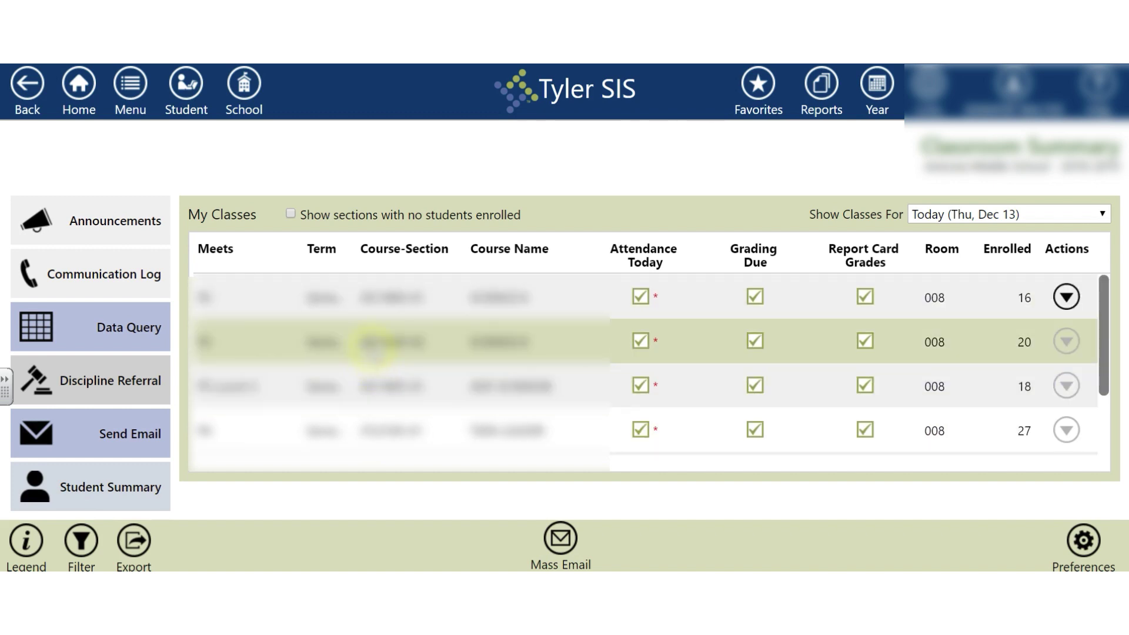
{"action": "left_click", "coordinate": [1067, 262]}
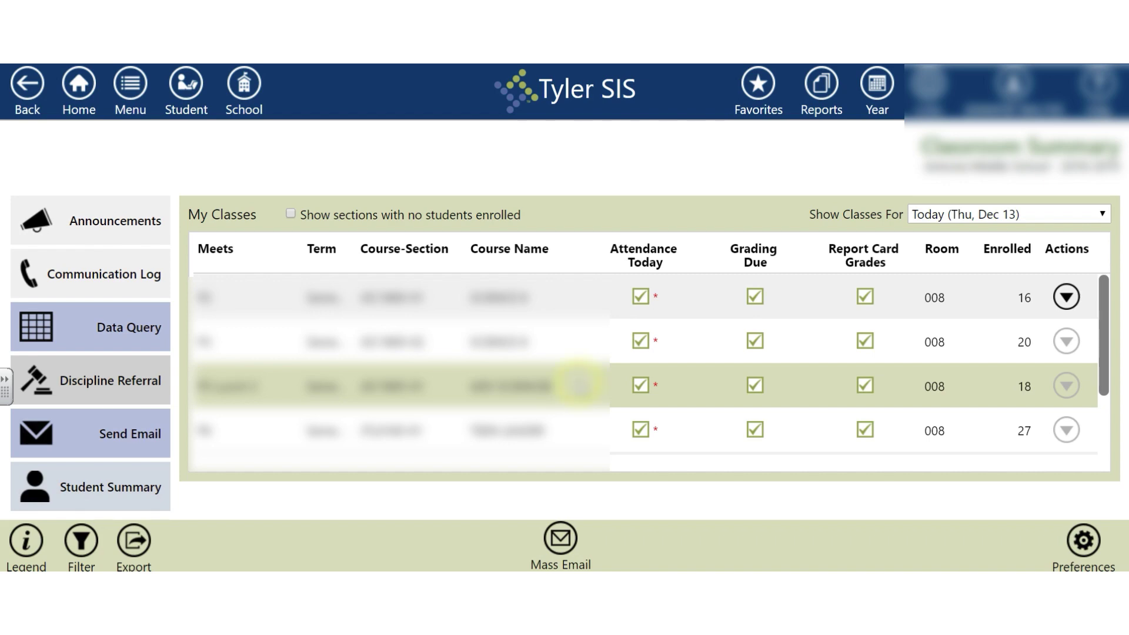
{"action": "left_click", "coordinate": [976, 400]}
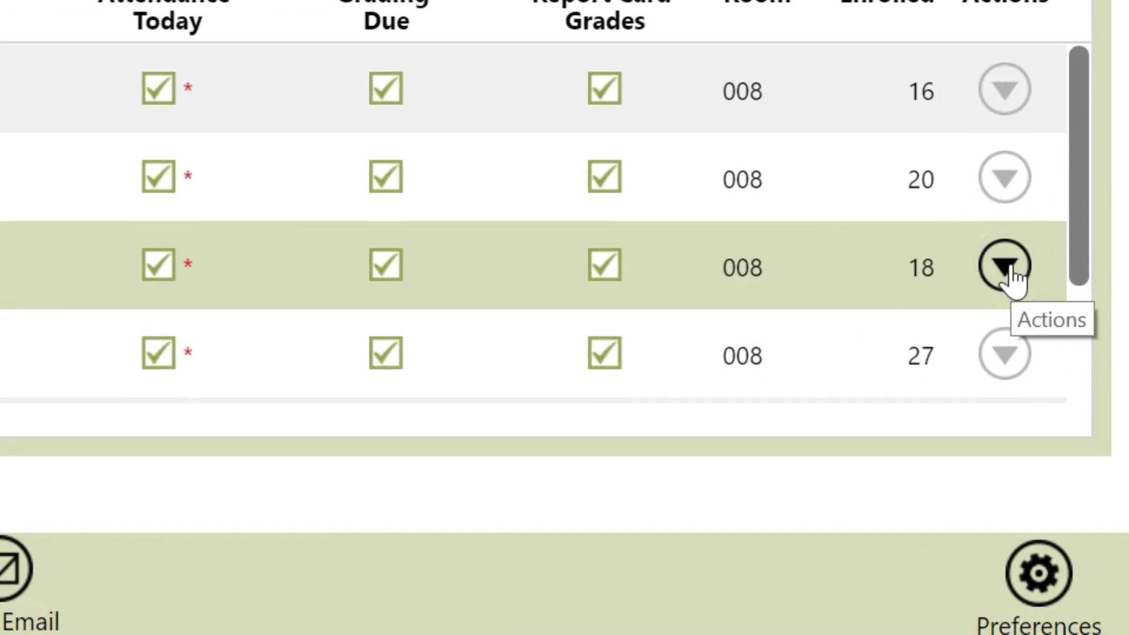
{"action": "left_click", "coordinate": [1010, 268]}
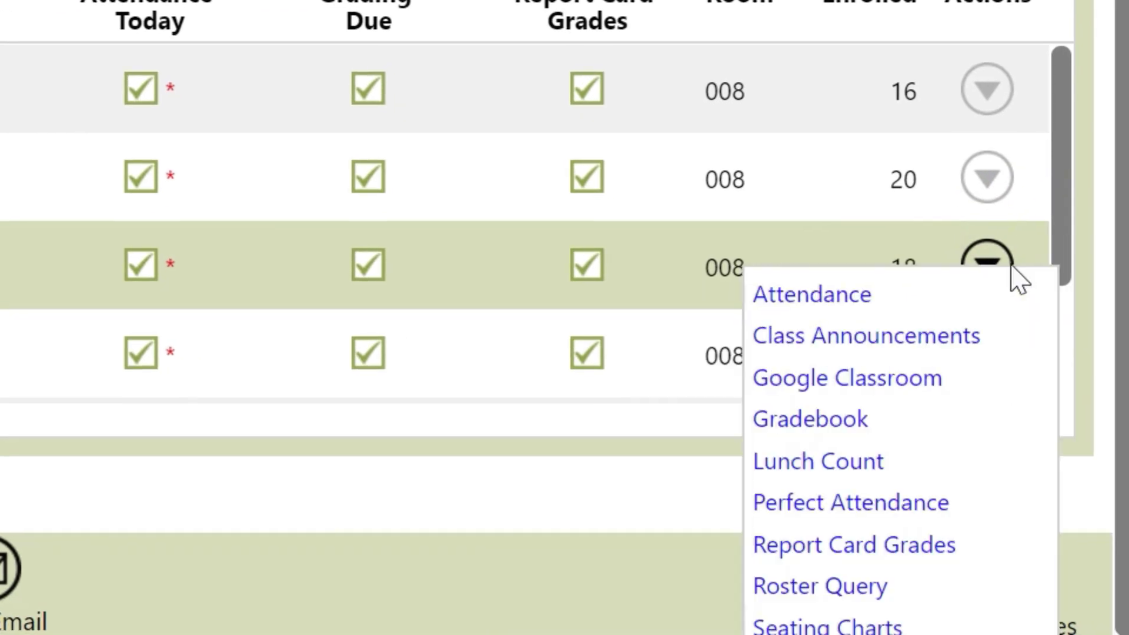
{"action": "left_click", "coordinate": [848, 383]}
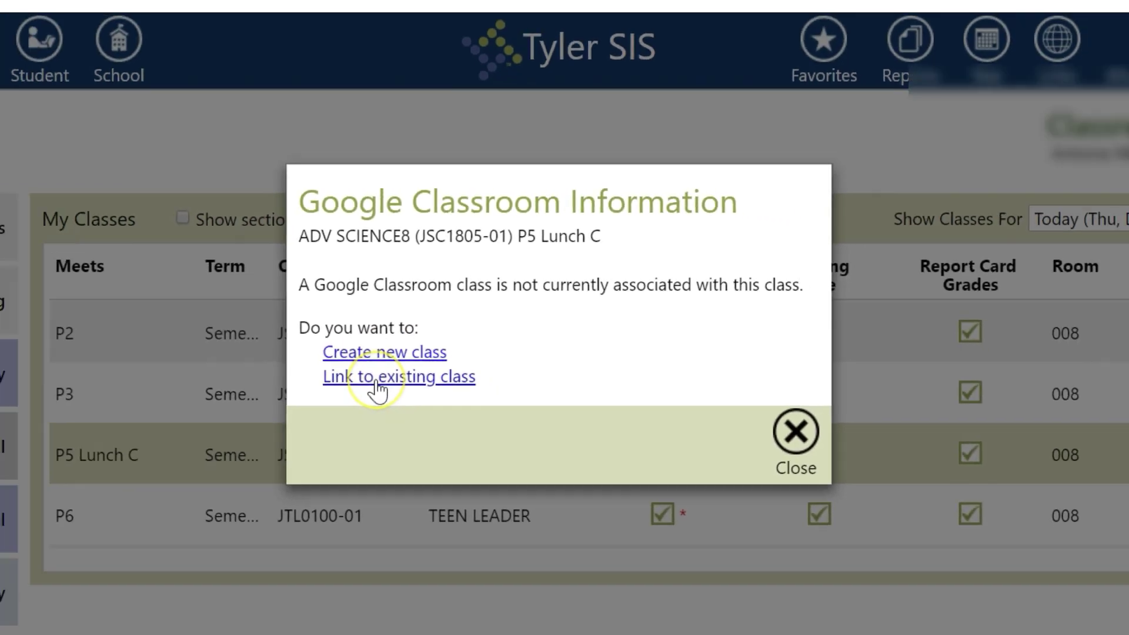
Link P5 Lunch C to the existing '5th Hr Advanced Science' Google Classroom class
{"action": "left_click", "coordinate": [261, 464]}
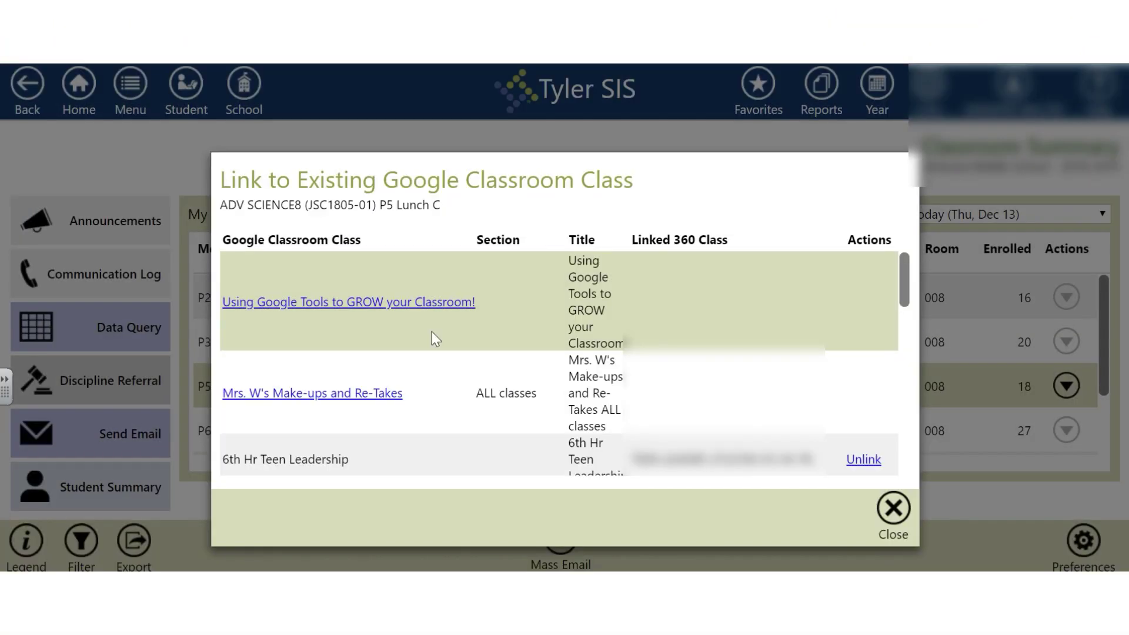
{"action": "scroll", "coordinate": [429, 332], "scroll_direction": "down", "scroll_amount": 4}
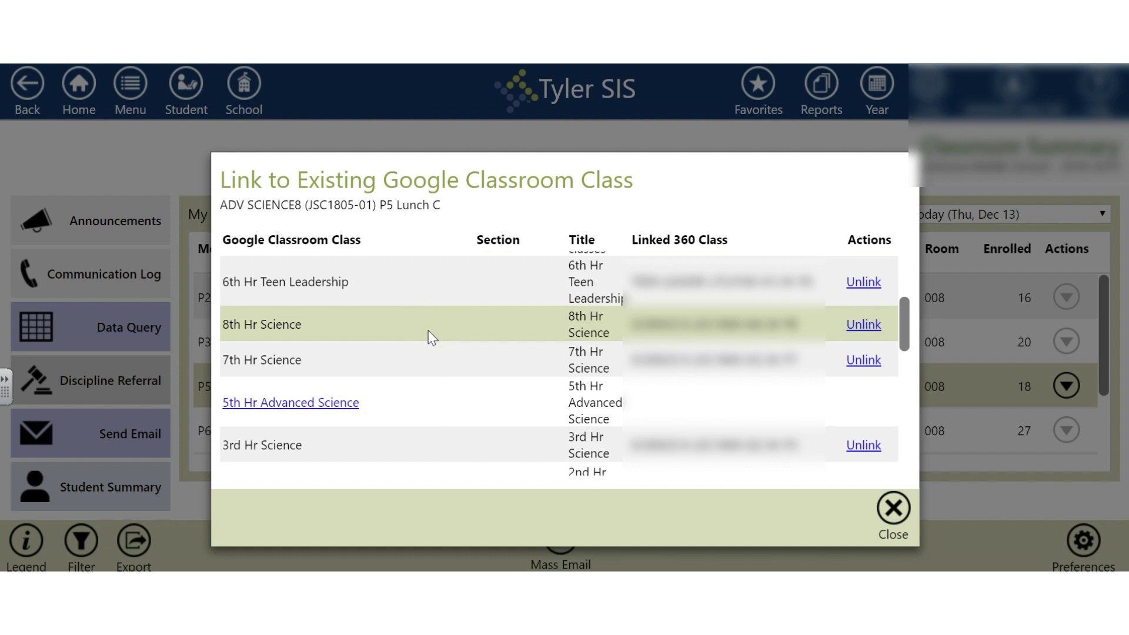
{"action": "scroll", "coordinate": [430, 333], "scroll_direction": "down", "scroll_amount": 2}
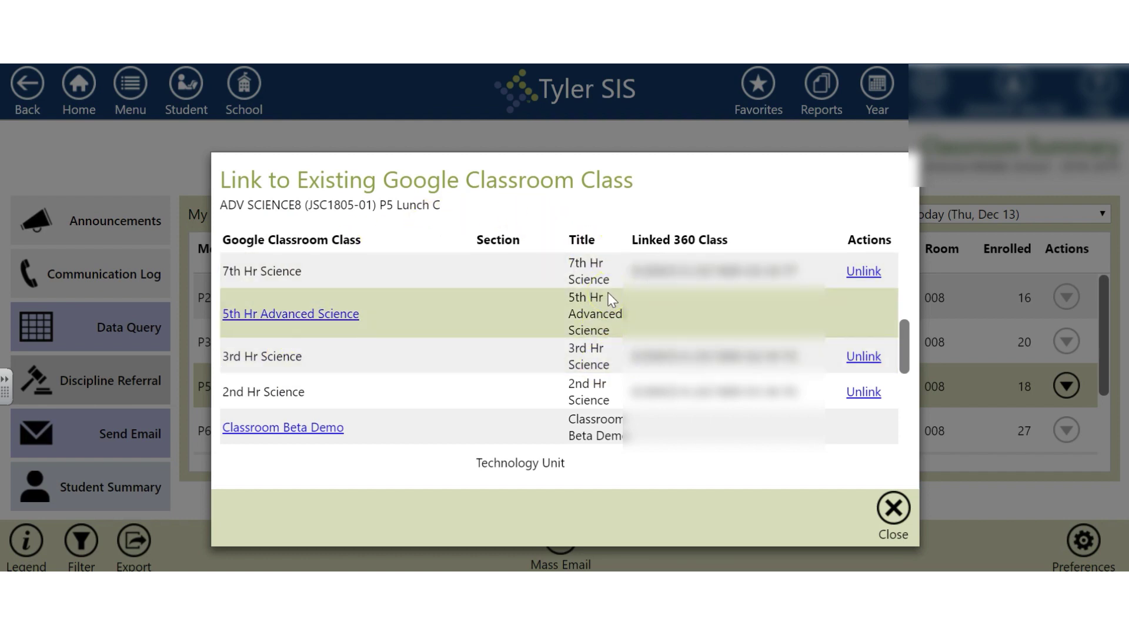
{"action": "left_click", "coordinate": [249, 318]}
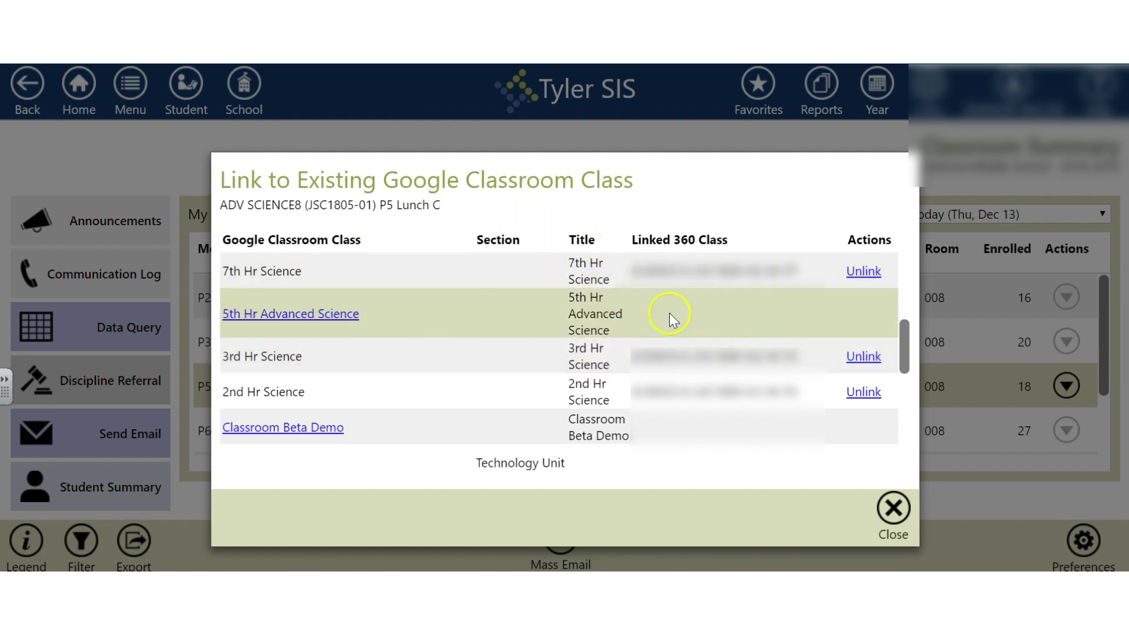
{"action": "left_click", "coordinate": [334, 321]}
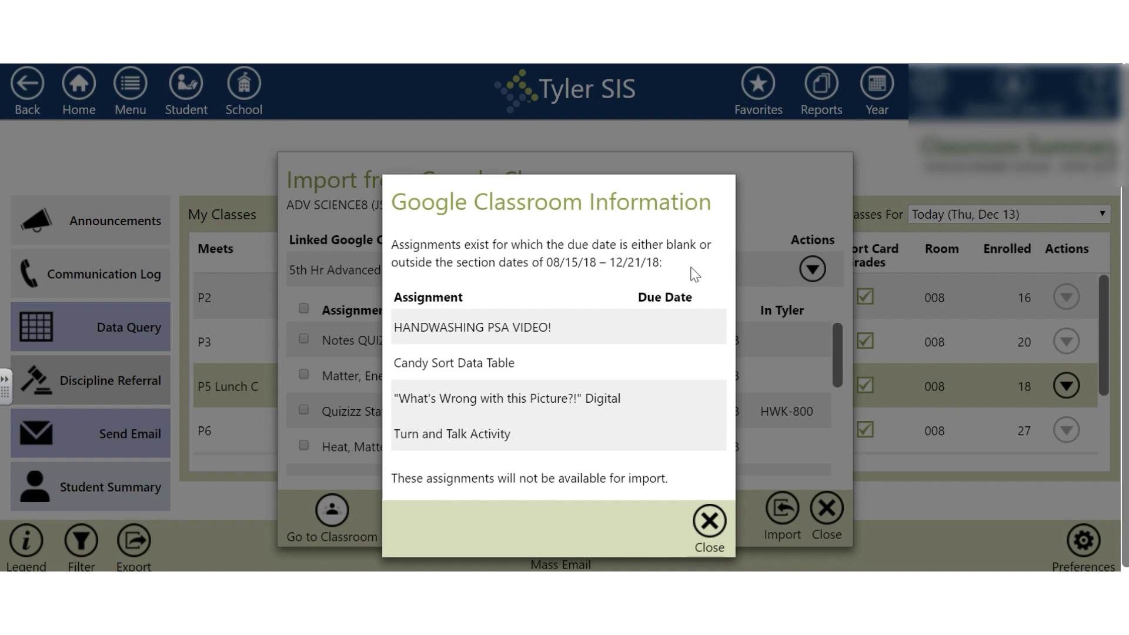
Dismiss the notice about assignments with blank or out-of-range due dates
{"action": "left_click", "coordinate": [283, 259]}
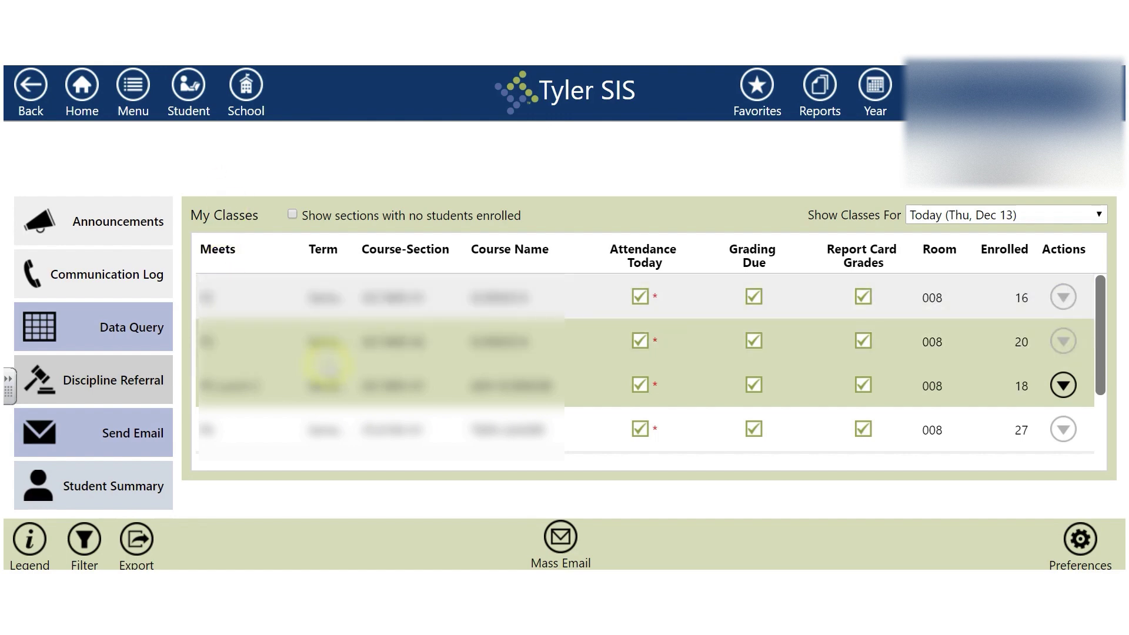
Reopen the Google Classroom import for the third class, ADV SCIENCE8 P5 Lunch C
{"action": "left_click", "coordinate": [591, 383]}
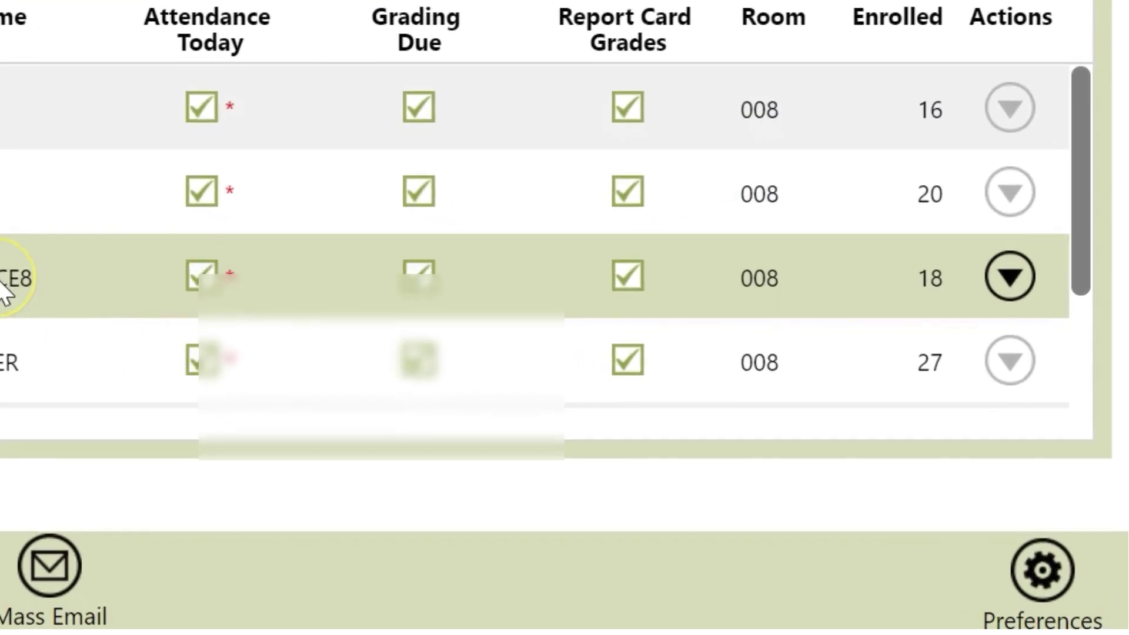
{"action": "left_click", "coordinate": [1009, 277]}
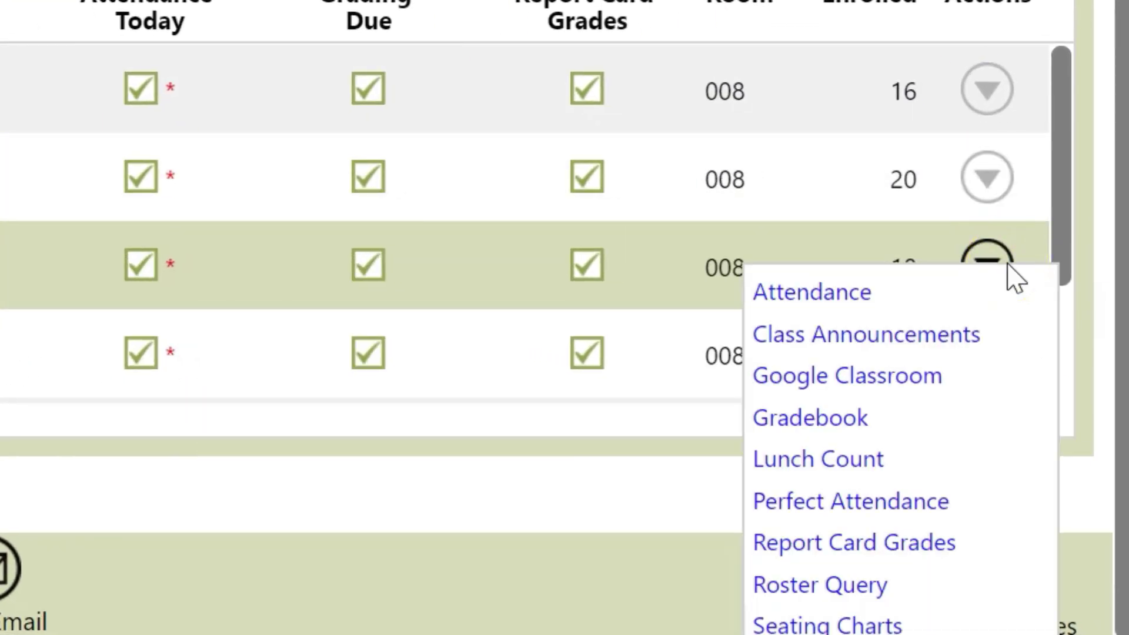
{"action": "left_click", "coordinate": [868, 383]}
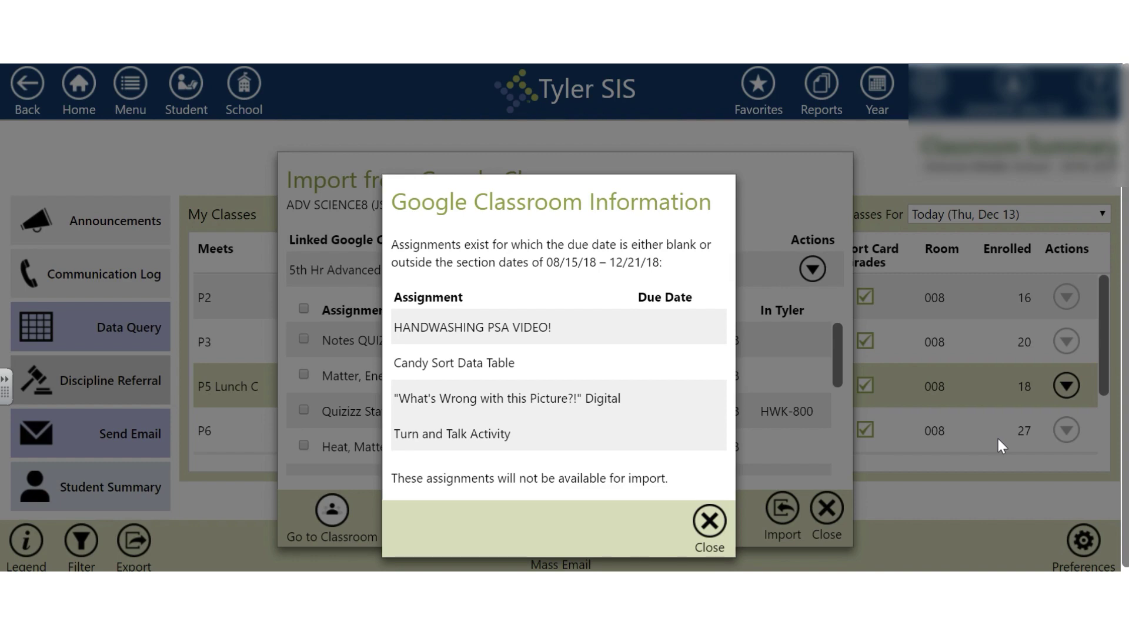
Dismiss the undated-assignments notice, check Notes QUIZ, and start importing it
{"action": "left_click", "coordinate": [709, 521]}
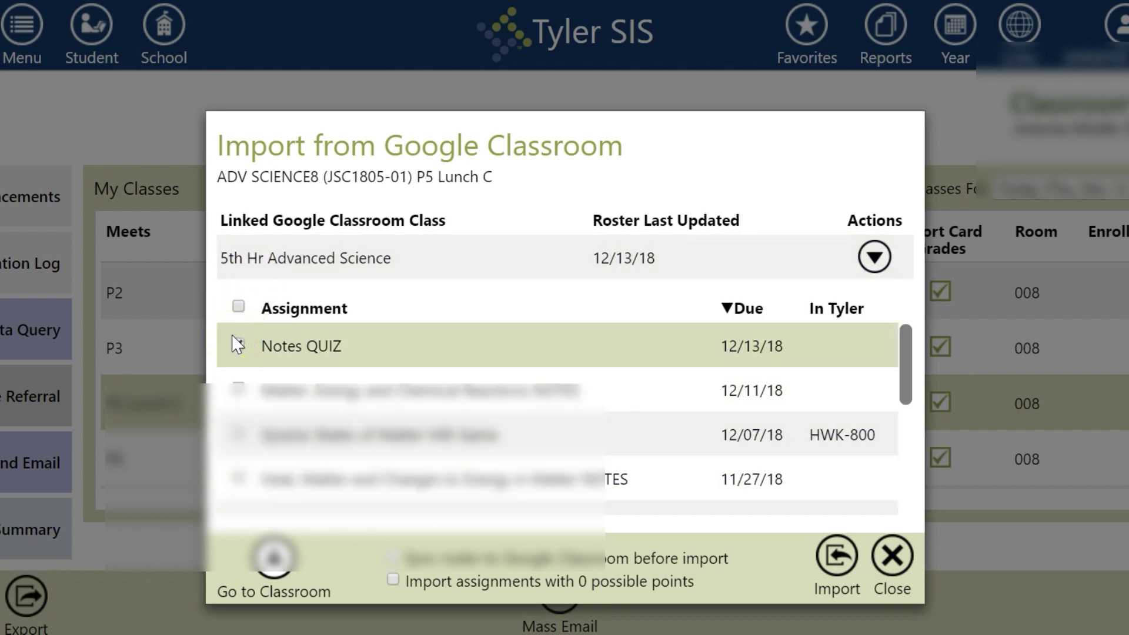
{"action": "left_click", "coordinate": [238, 344]}
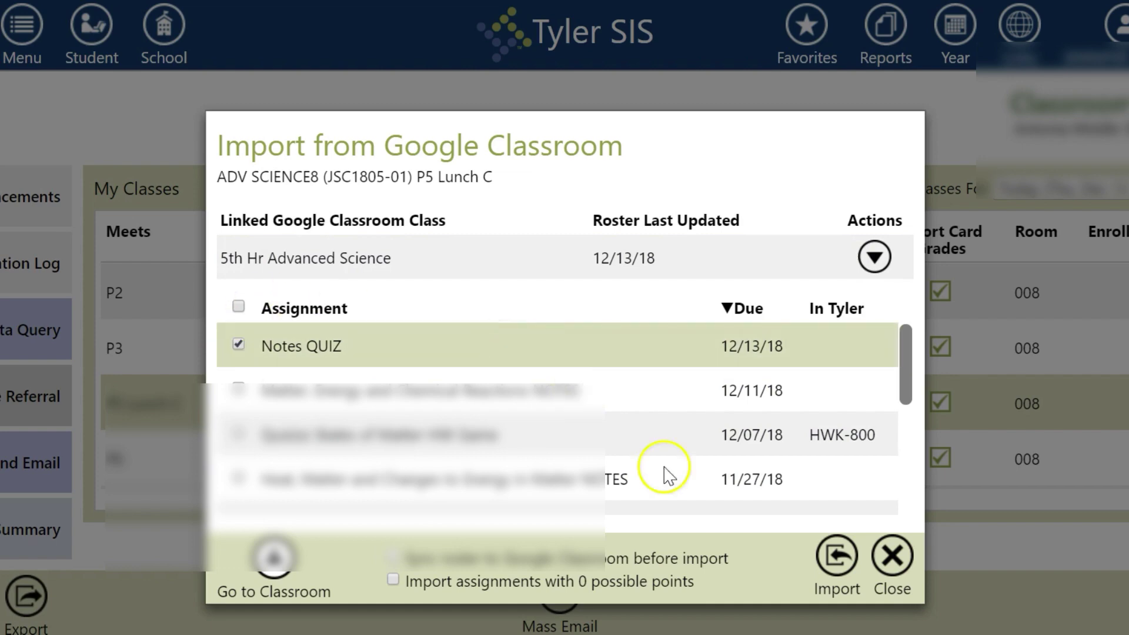
{"action": "left_click", "coordinate": [847, 552]}
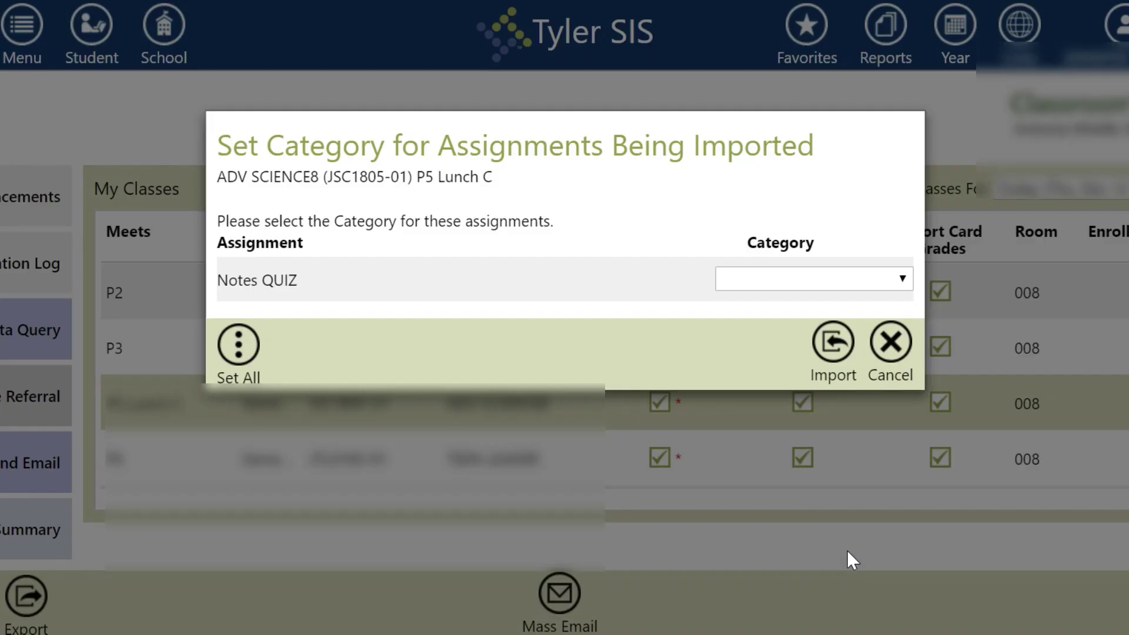
Import Notes QUIZ with category QIZ - Quiz, then close the confirmation and import window
{"action": "left_click", "coordinate": [830, 274]}
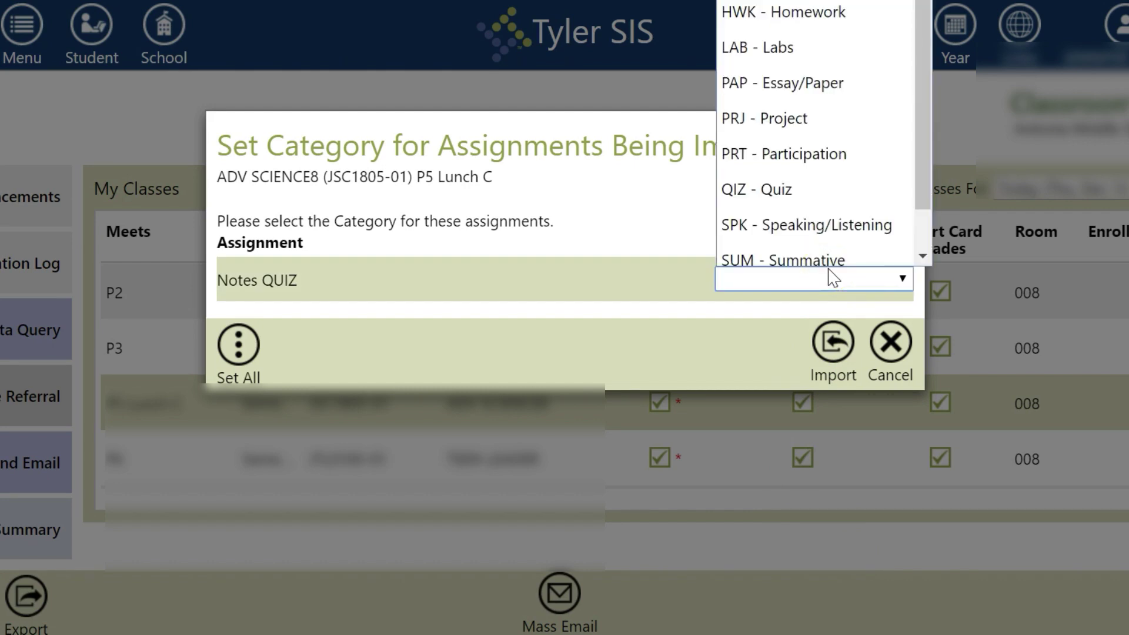
{"action": "scroll", "coordinate": [835, 81], "scroll_direction": "down", "scroll_amount": 1}
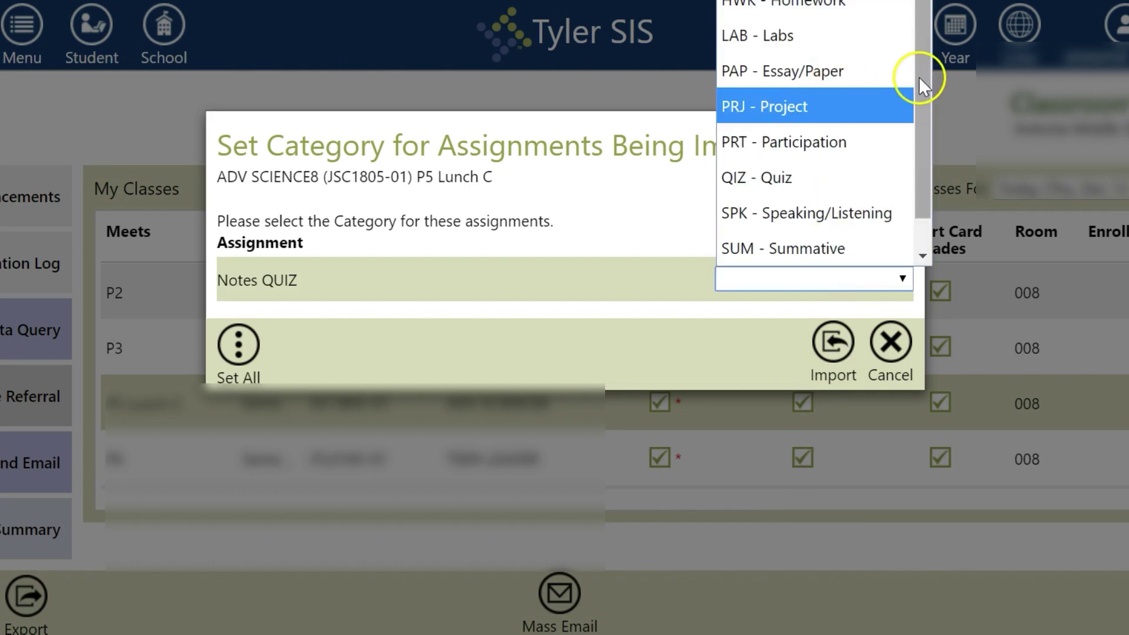
{"action": "left_click_drag", "start_coordinate": [918, 77], "coordinate": [926, 11]}
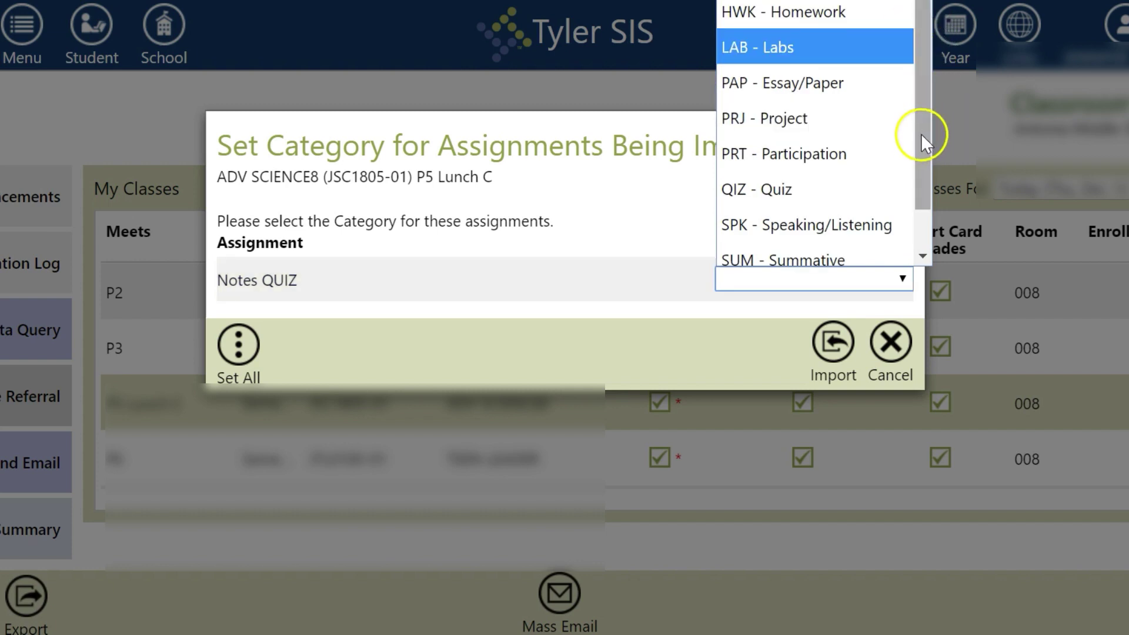
{"action": "left_click_drag", "start_coordinate": [921, 133], "coordinate": [920, 182]}
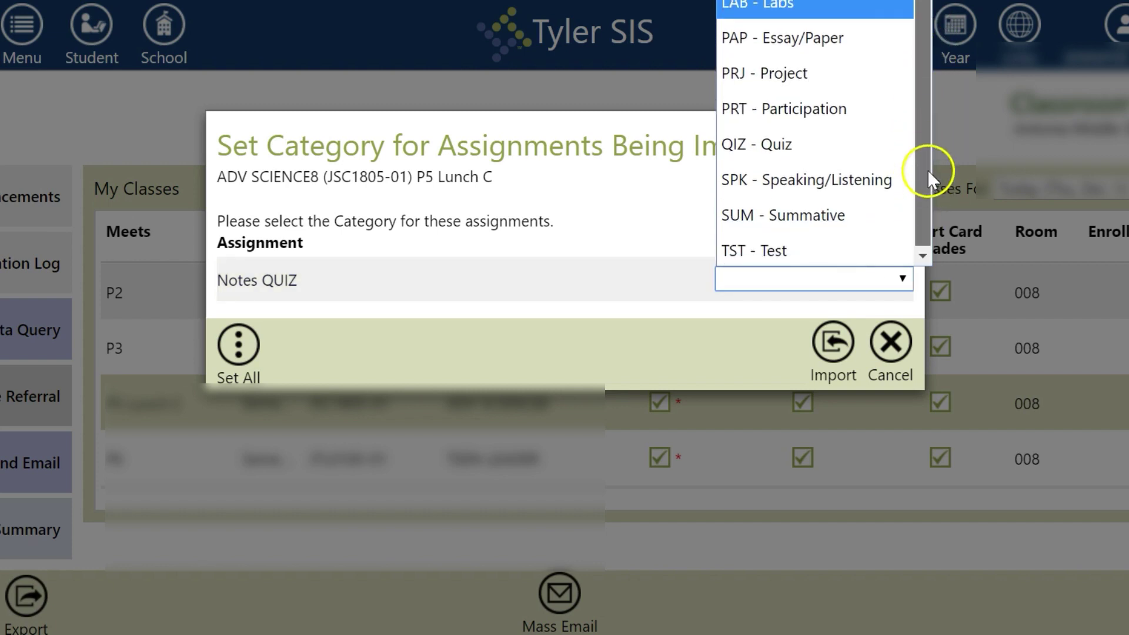
{"action": "left_click", "coordinate": [813, 144]}
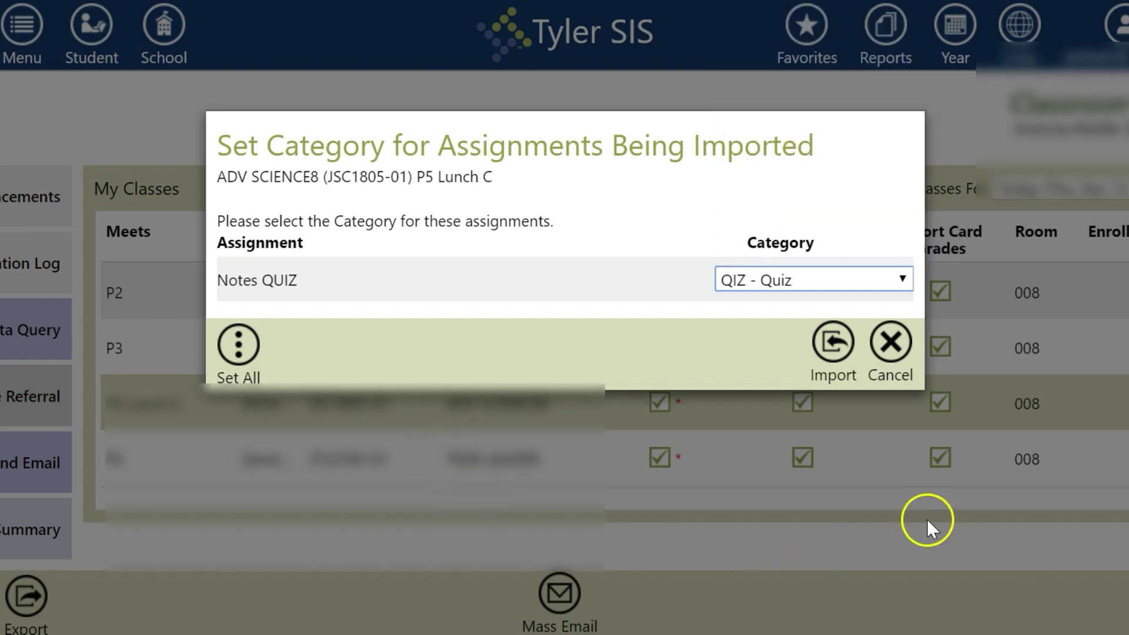
{"action": "left_click", "coordinate": [834, 346]}
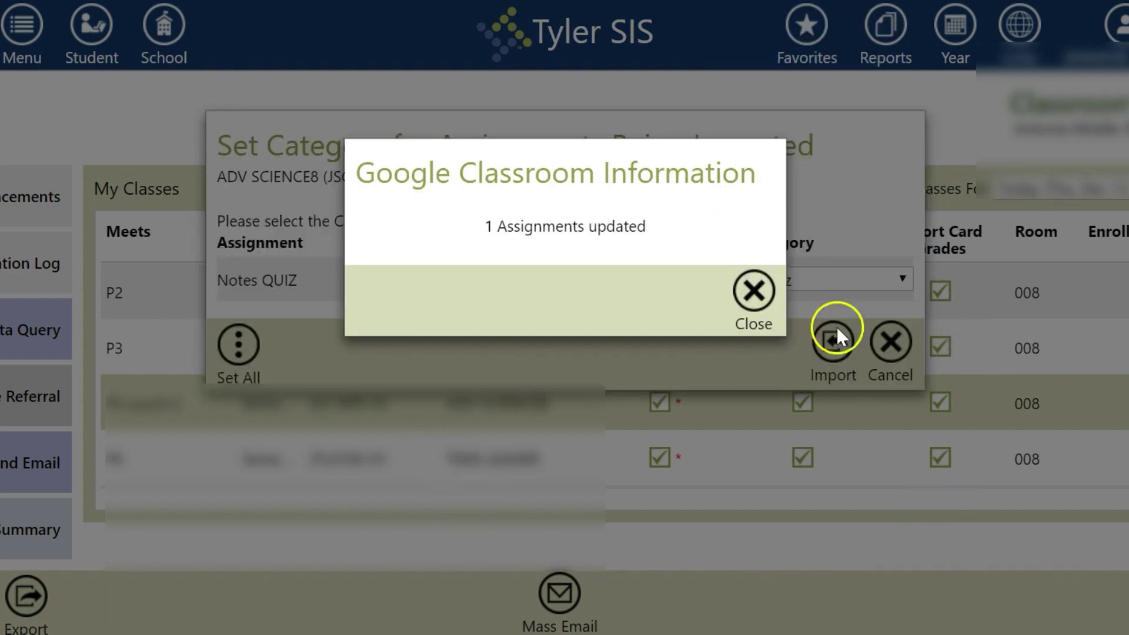
{"action": "left_click", "coordinate": [753, 288]}
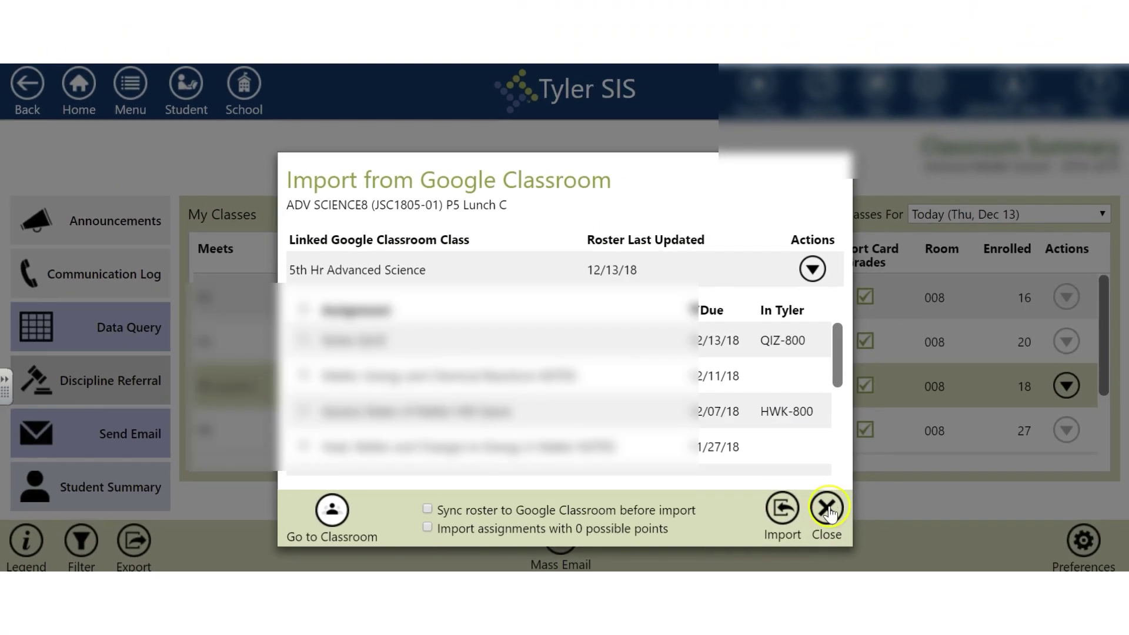
{"action": "left_click", "coordinate": [827, 509]}
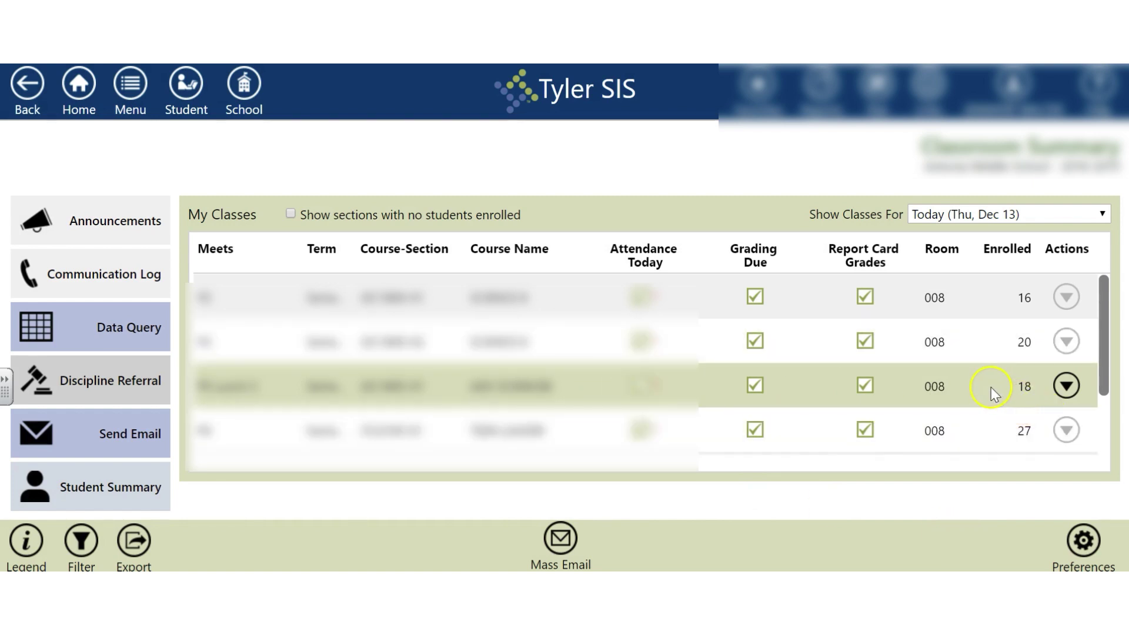
Open the class gradebook and scroll the Scores grid to the QIZ-800 Notes QUIZ column
{"action": "left_click", "coordinate": [1066, 387]}
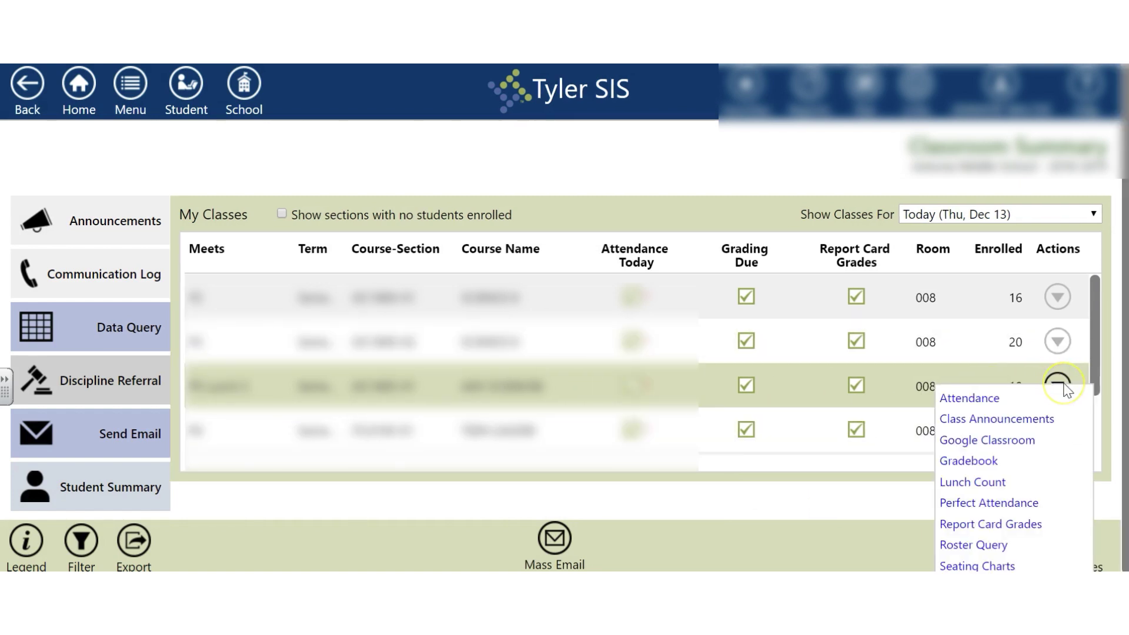
{"action": "left_click", "coordinate": [969, 461]}
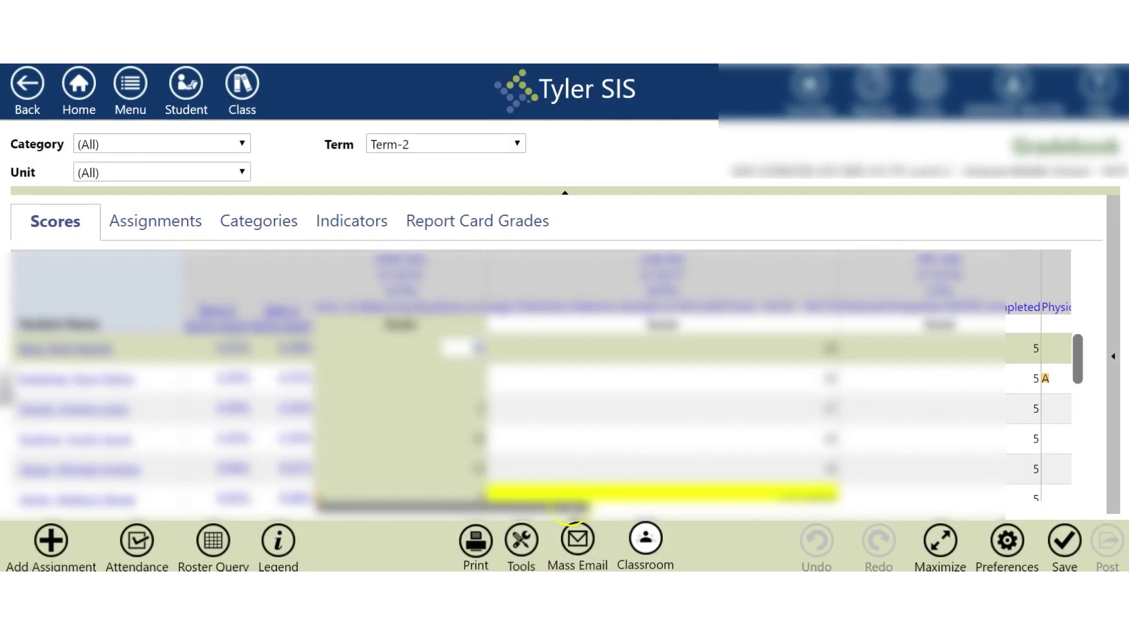
{"action": "left_click_drag", "start_coordinate": [571, 521], "coordinate": [1085, 517]}
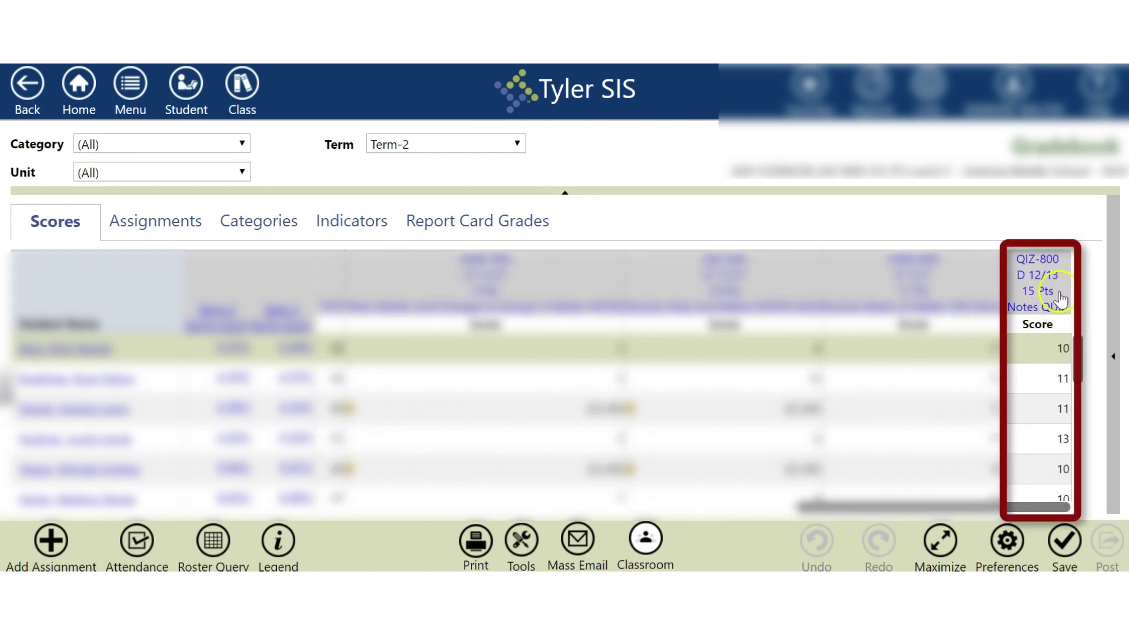
{"action": "scroll", "coordinate": [1052, 392], "scroll_direction": "down", "scroll_amount": 5}
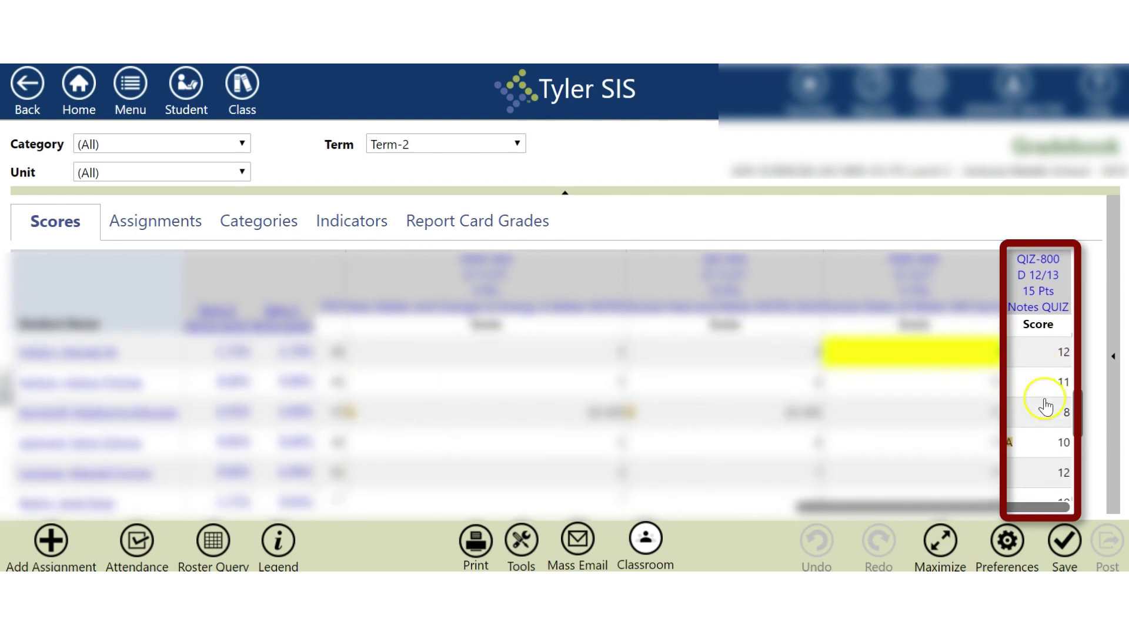
{"action": "scroll", "coordinate": [1051, 412], "scroll_direction": "up", "scroll_amount": 4}
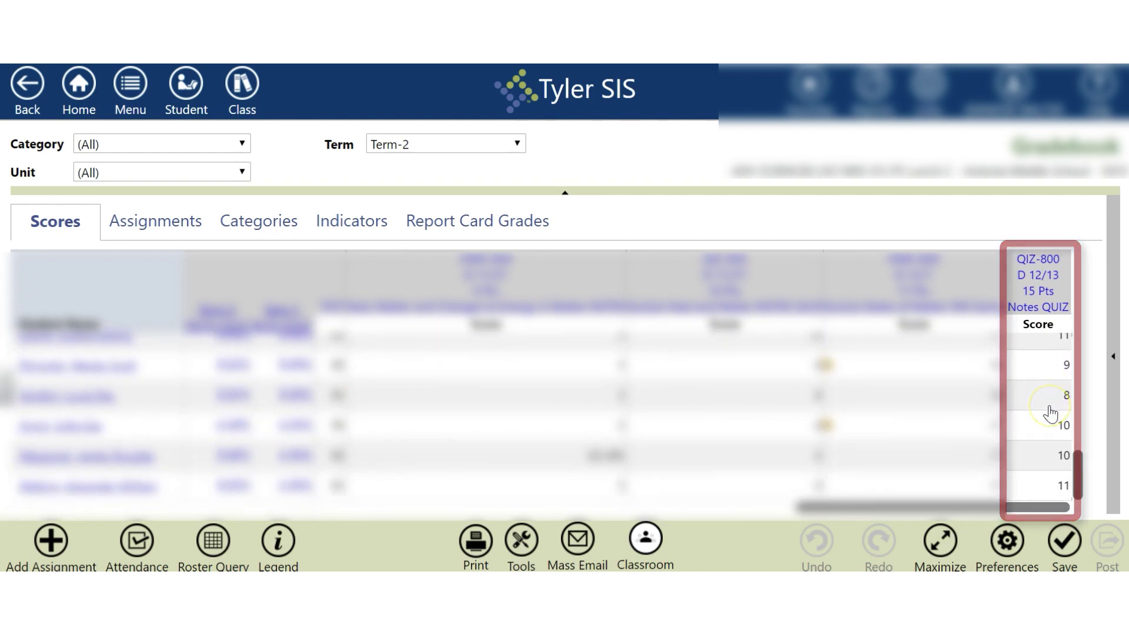
{"action": "scroll", "coordinate": [1051, 413], "scroll_direction": "up", "scroll_amount": 4}
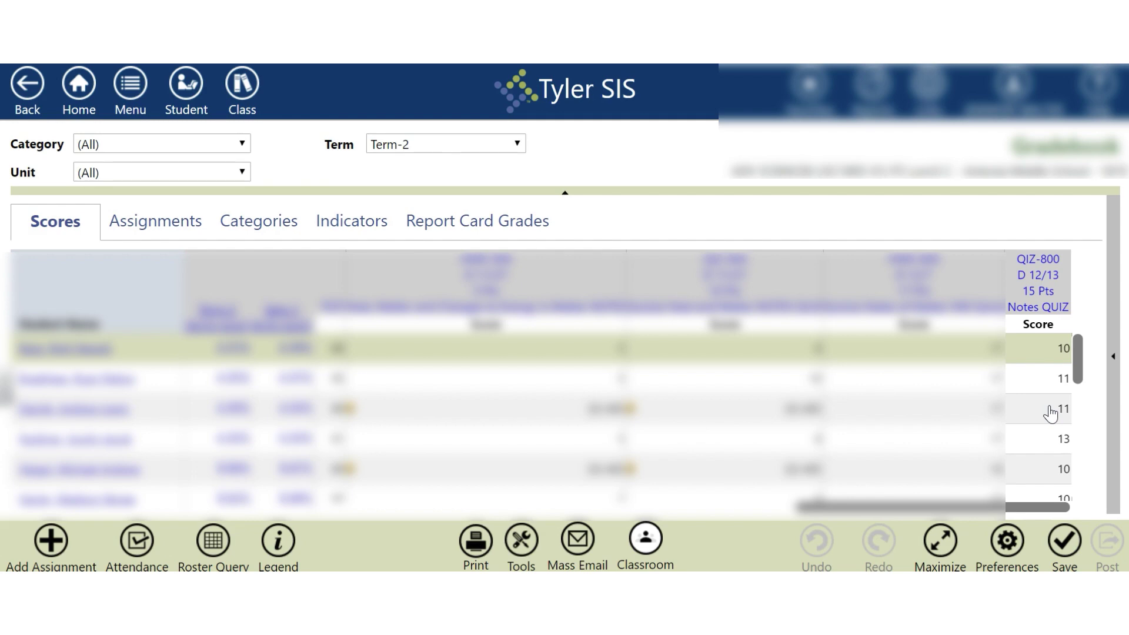